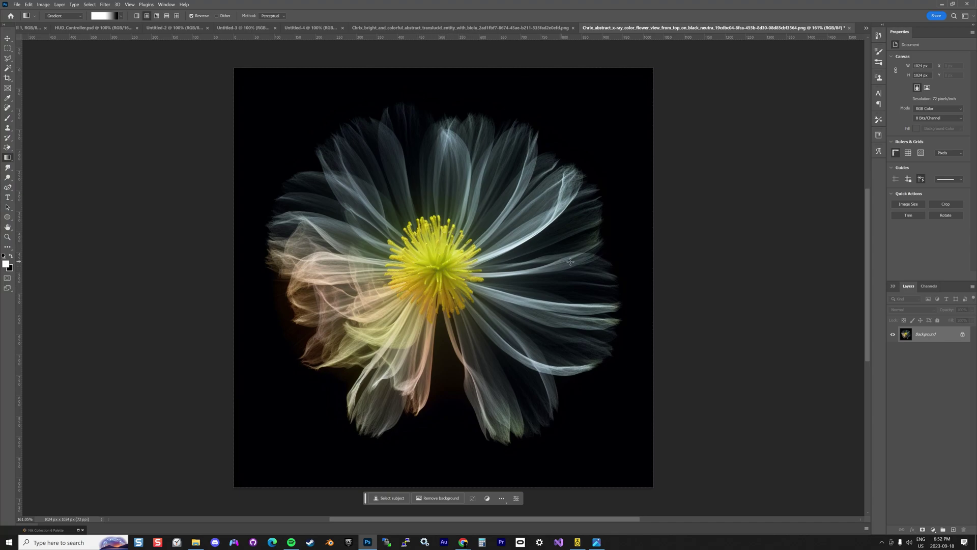
Step: Convert the Background to Layer 0, duplicate it as Layer 0 copy, and hide Layer 0
{"action": "right_click", "coordinate": [925, 338]}
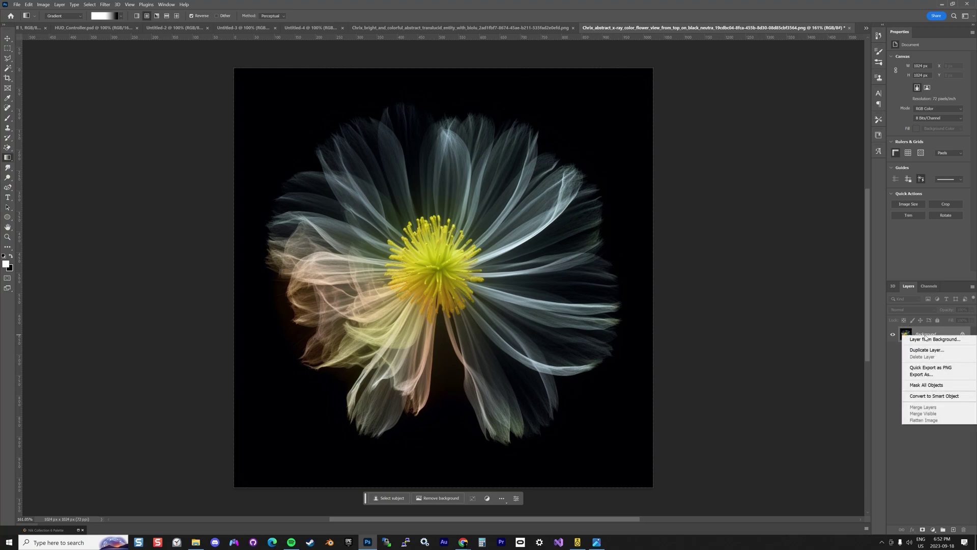
{"action": "left_click", "coordinate": [924, 340]}
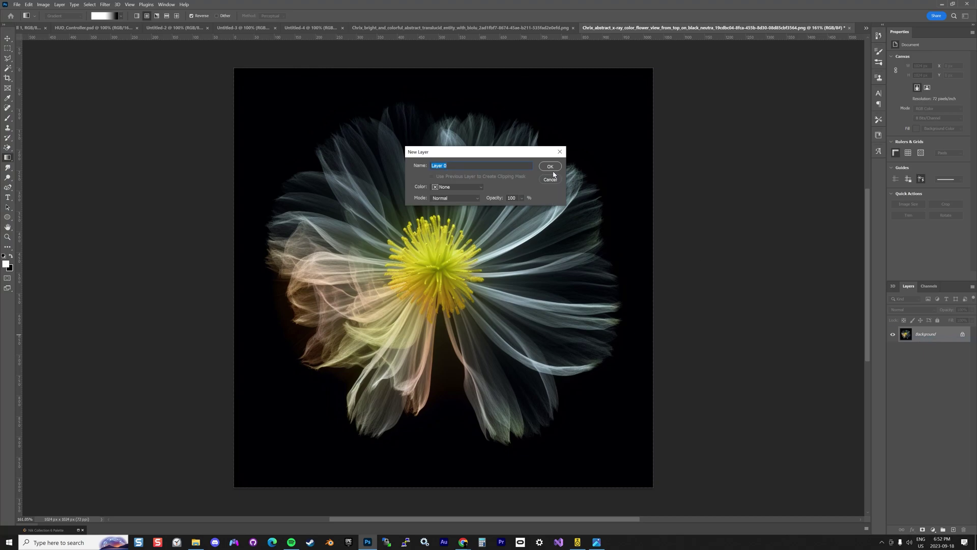
{"action": "left_click", "coordinate": [550, 168]}
{"action": "left_click_drag", "start_coordinate": [924, 336], "coordinate": [953, 529]}
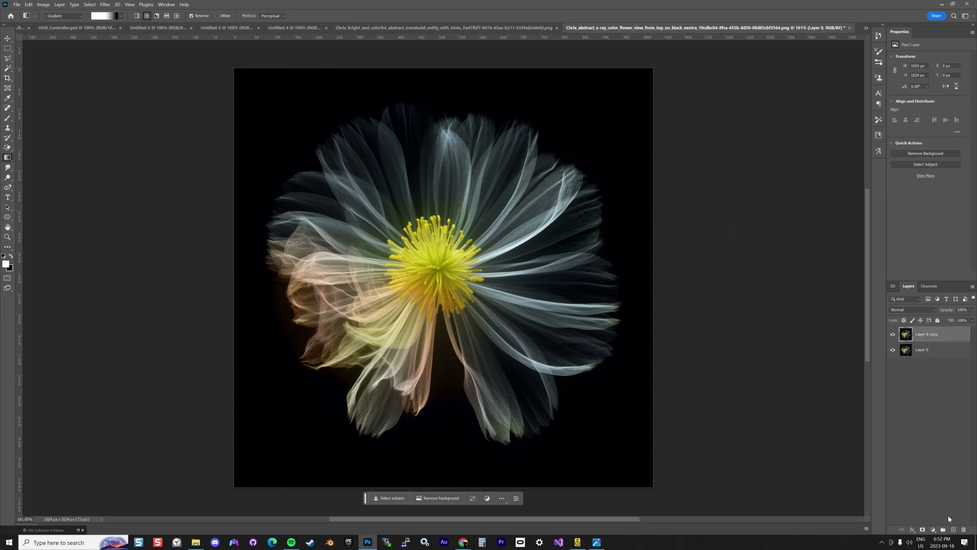
{"action": "left_click", "coordinate": [892, 350]}
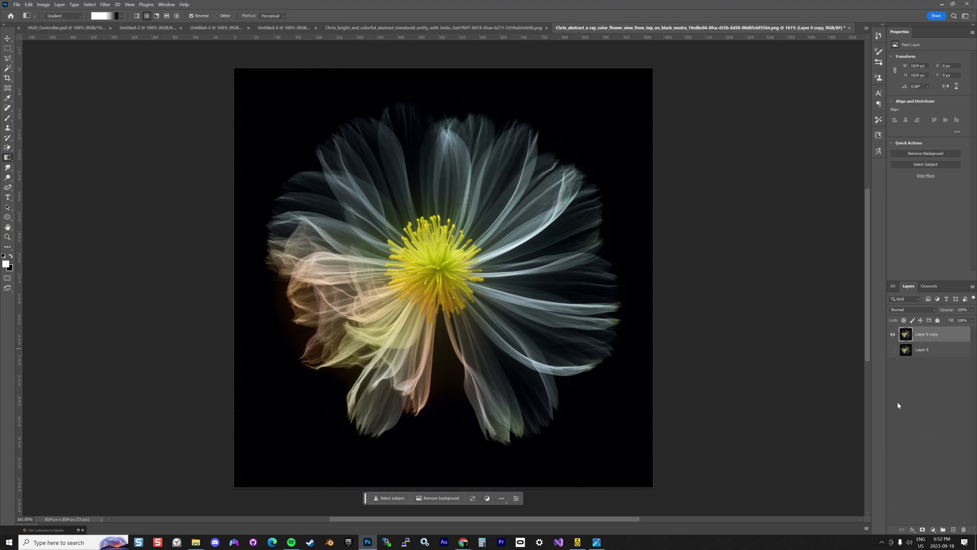
{"action": "left_click", "coordinate": [59, 5]}
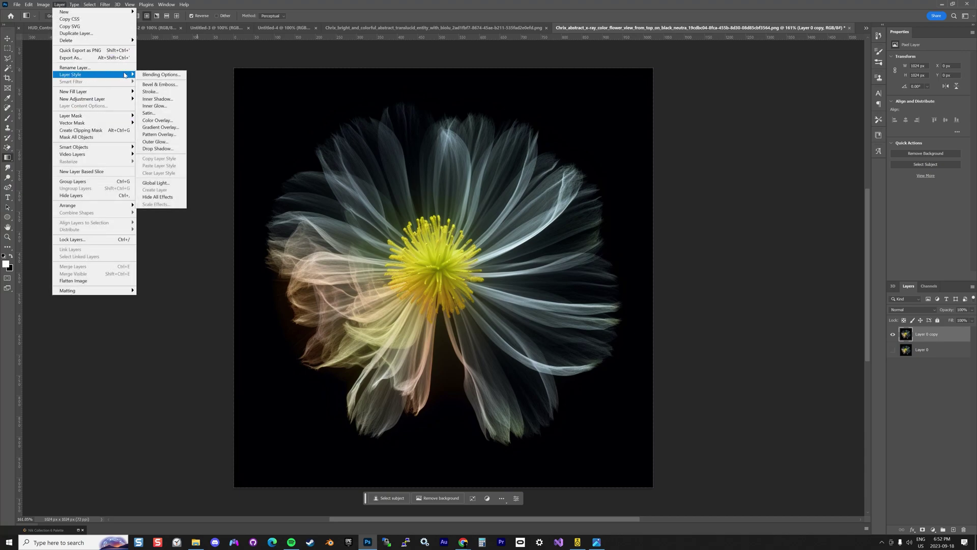
{"action": "left_click", "coordinate": [722, 271]}
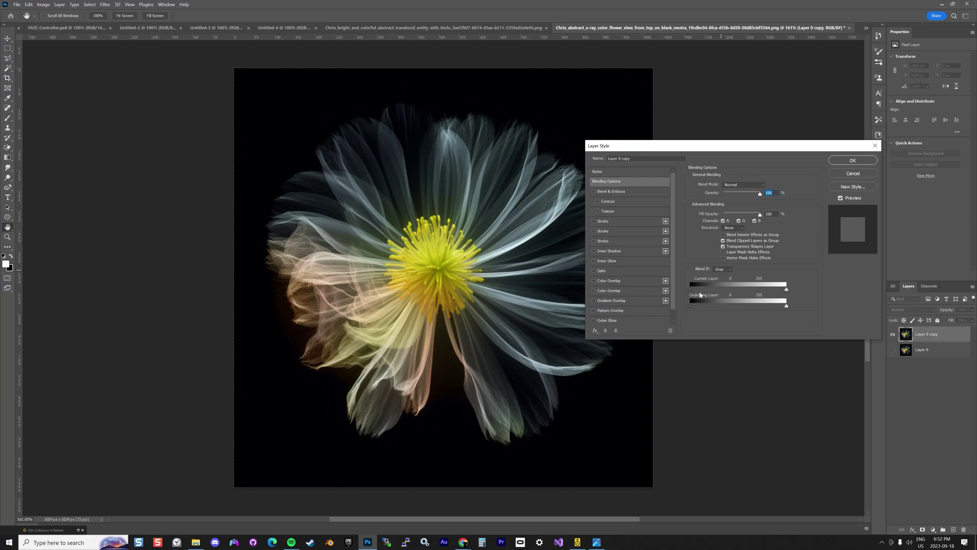
{"action": "left_click_drag", "start_coordinate": [692, 291], "coordinate": [757, 290]}
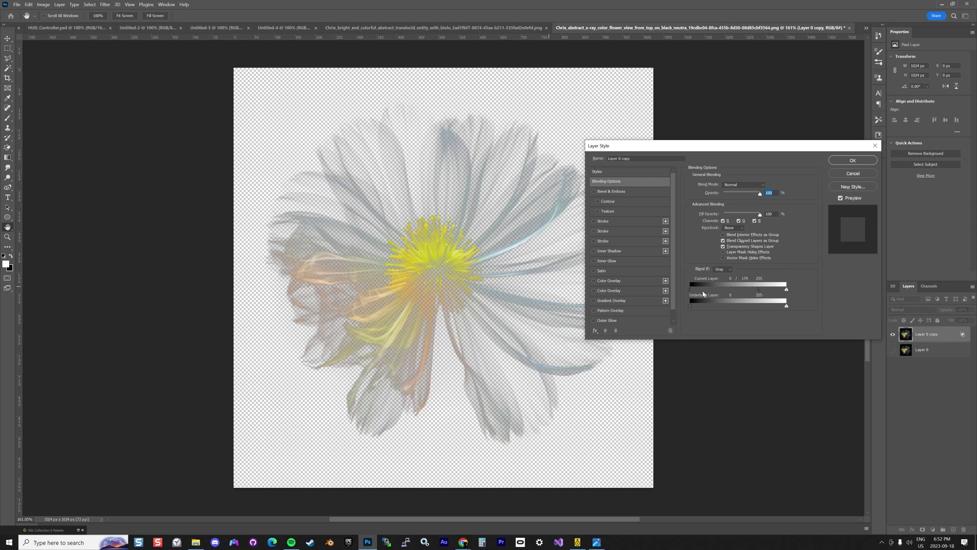
{"action": "left_click_drag", "start_coordinate": [759, 289], "coordinate": [709, 289]}
{"action": "left_click", "coordinate": [853, 174]}
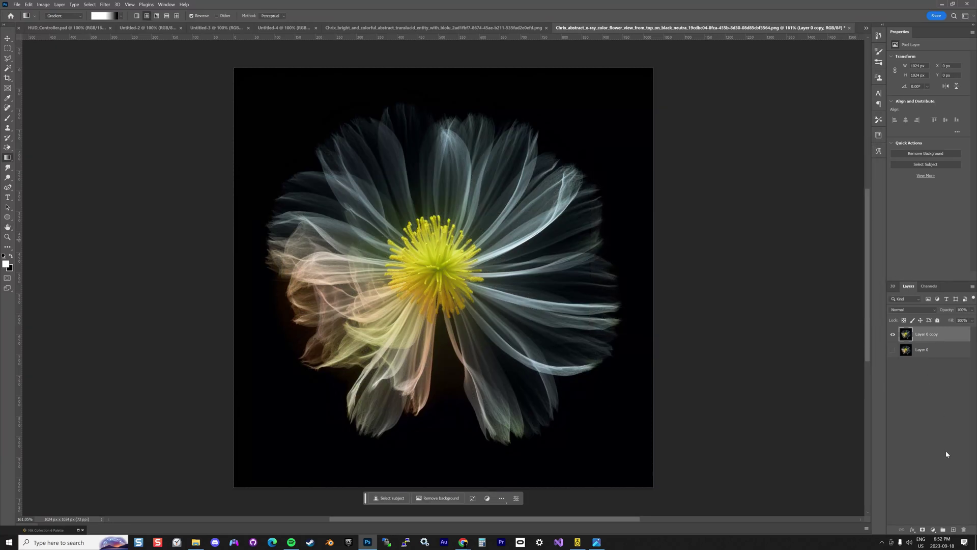
Step: Add a layer mask to Layer 0 copy and draw a radial gradient outward from the flower centre
{"action": "left_click", "coordinate": [923, 530]}
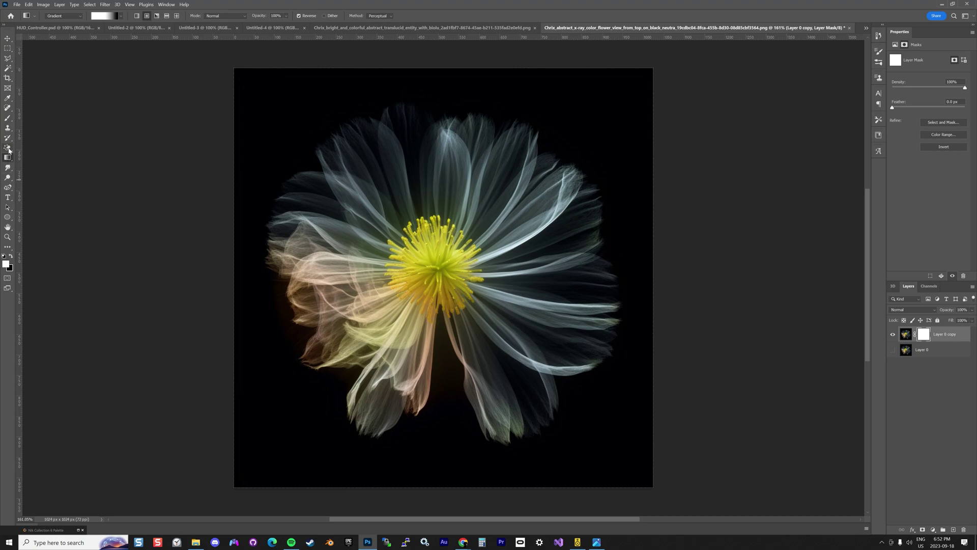
{"action": "left_click", "coordinate": [148, 17]}
{"action": "left_click_drag", "start_coordinate": [438, 267], "coordinate": [563, 419]}
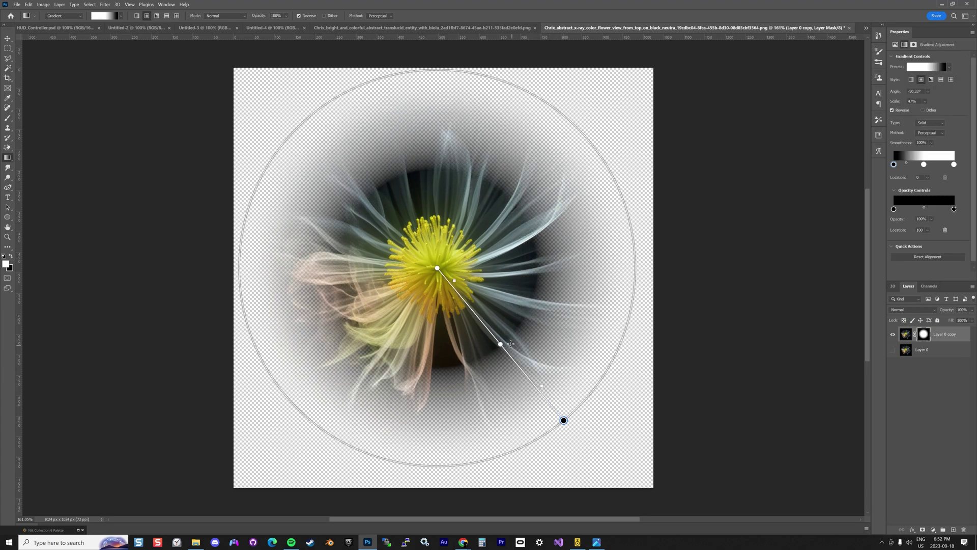
{"action": "mouse_move", "coordinate": [504, 352]}
{"action": "left_mouse_down"}
{"action": "mouse_move", "coordinate": [530, 386]}
{"action": "mouse_move", "coordinate": [480, 322]}
{"action": "mouse_move", "coordinate": [497, 355]}
{"action": "left_mouse_up"}
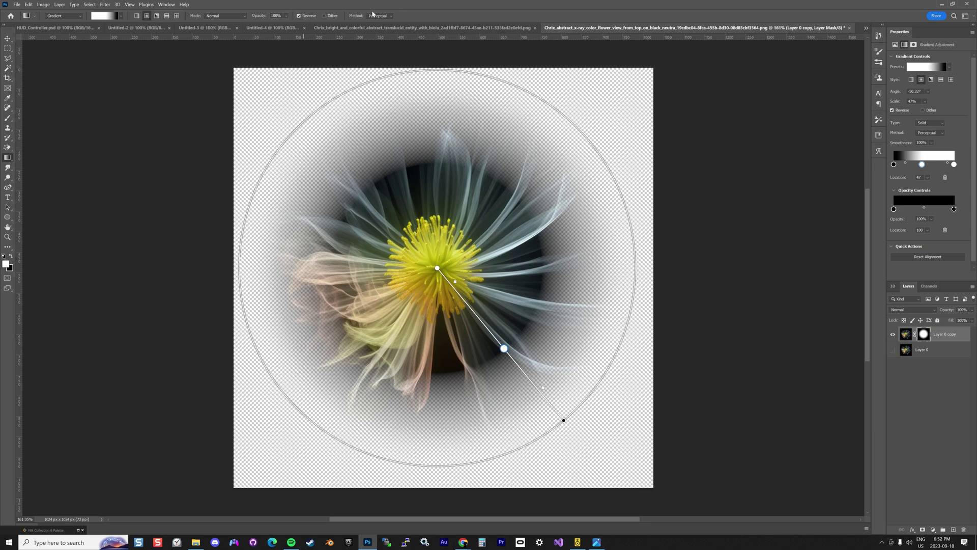
Step: Try Linear then Perceptual gradient methods, reposition the midpoint to tighten the fade, and apply
{"action": "left_click", "coordinate": [390, 17]}
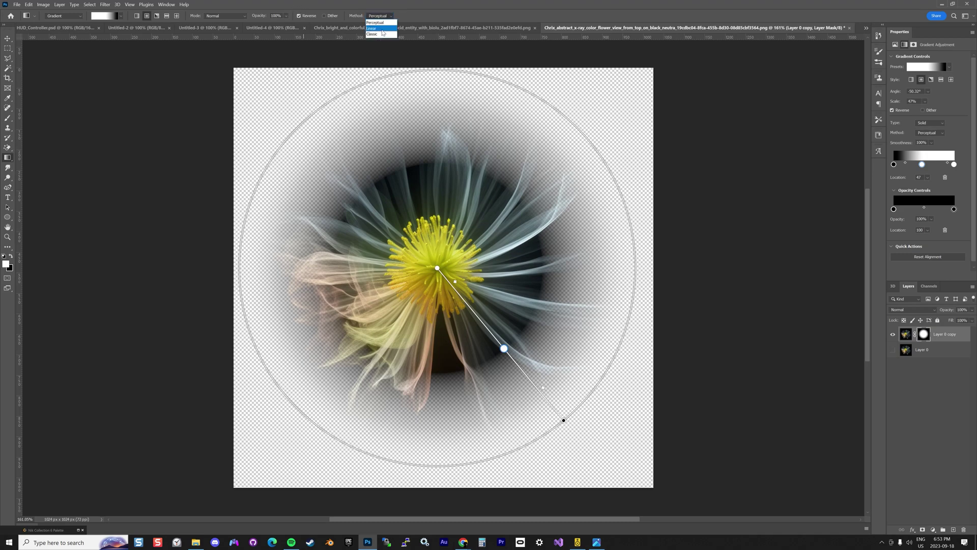
{"action": "left_click", "coordinate": [382, 29]}
{"action": "left_click_drag", "start_coordinate": [503, 349], "coordinate": [473, 314]}
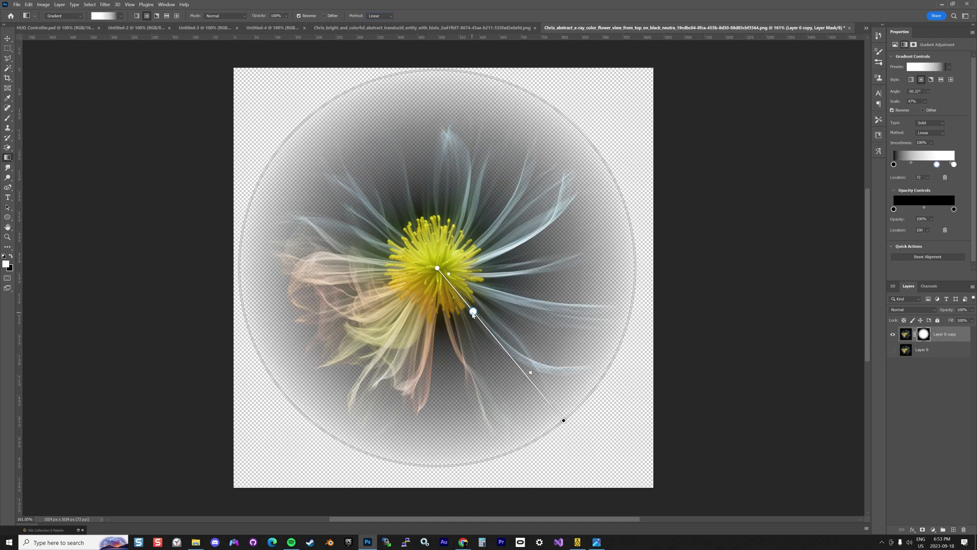
{"action": "left_click", "coordinate": [385, 16]}
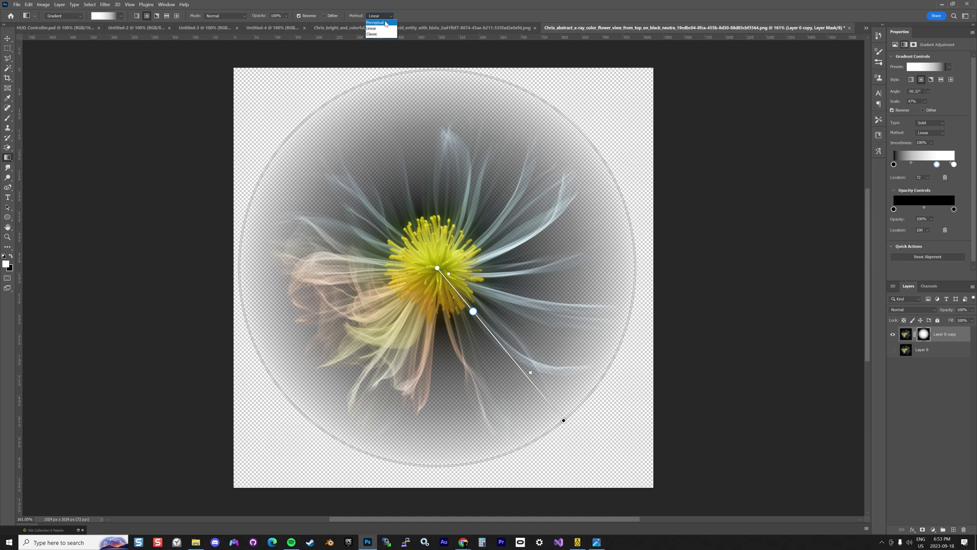
{"action": "left_click", "coordinate": [385, 23]}
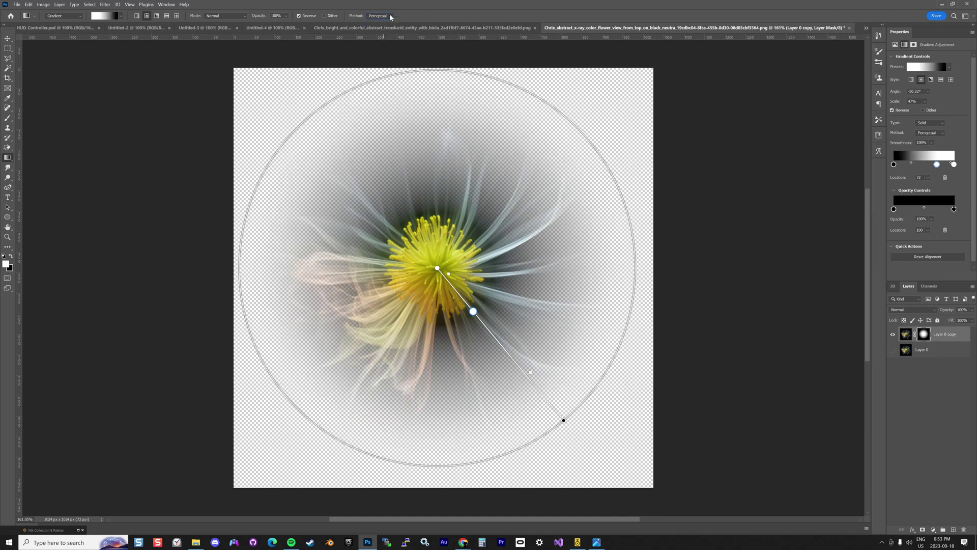
{"action": "left_click_drag", "start_coordinate": [472, 311], "coordinate": [492, 337]}
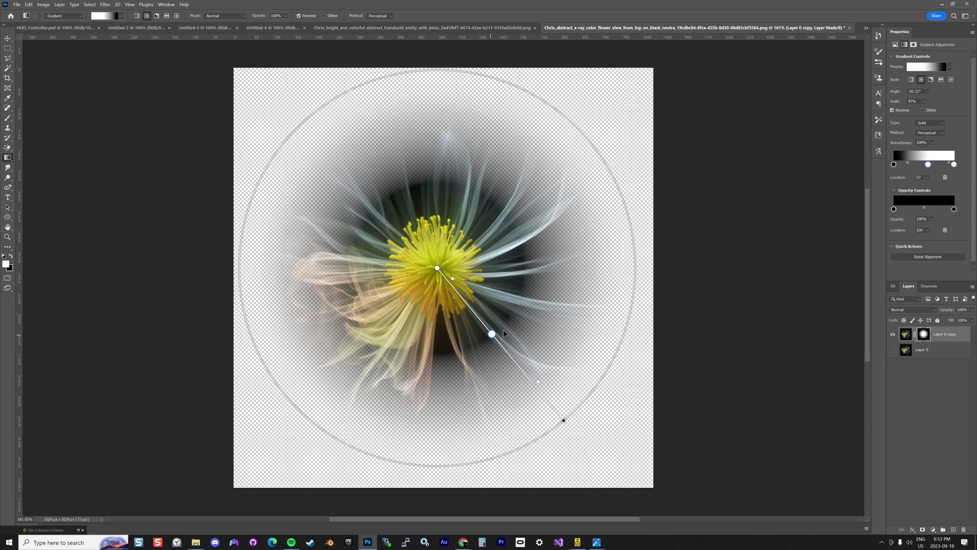
{"action": "left_click", "coordinate": [914, 417]}
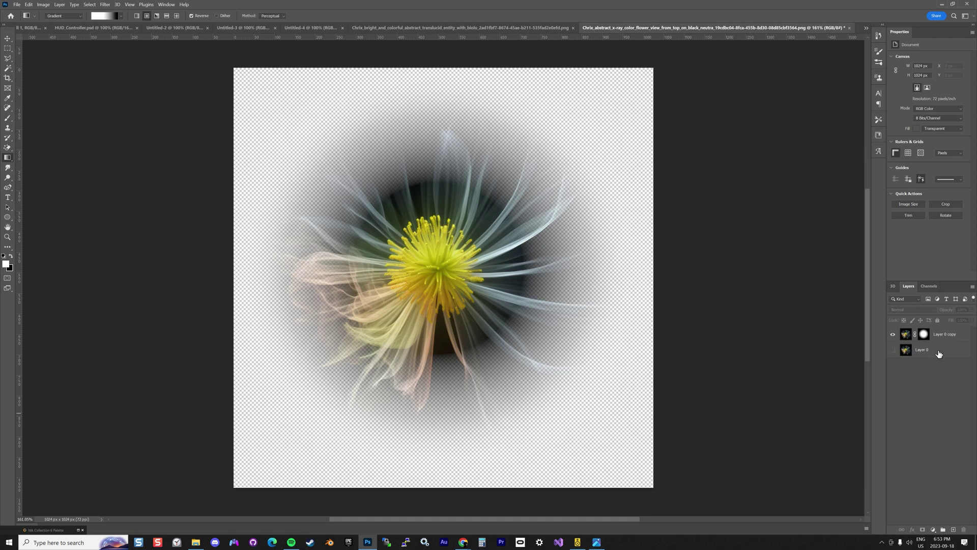
Step: Duplicate the original Layer 0 as a visible Layer 0 copy 2
{"action": "left_click", "coordinate": [894, 350]}
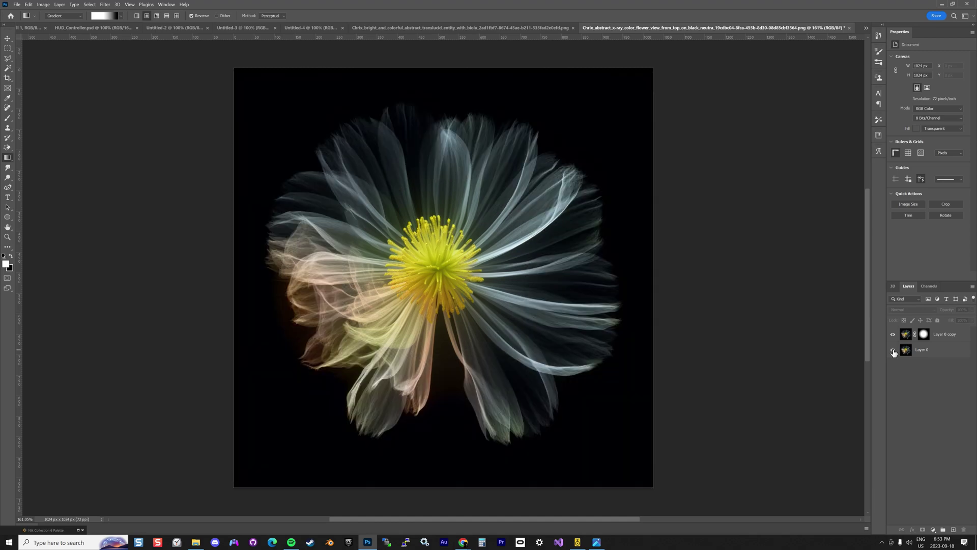
{"action": "left_click", "coordinate": [893, 350]}
{"action": "left_click", "coordinate": [944, 337]}
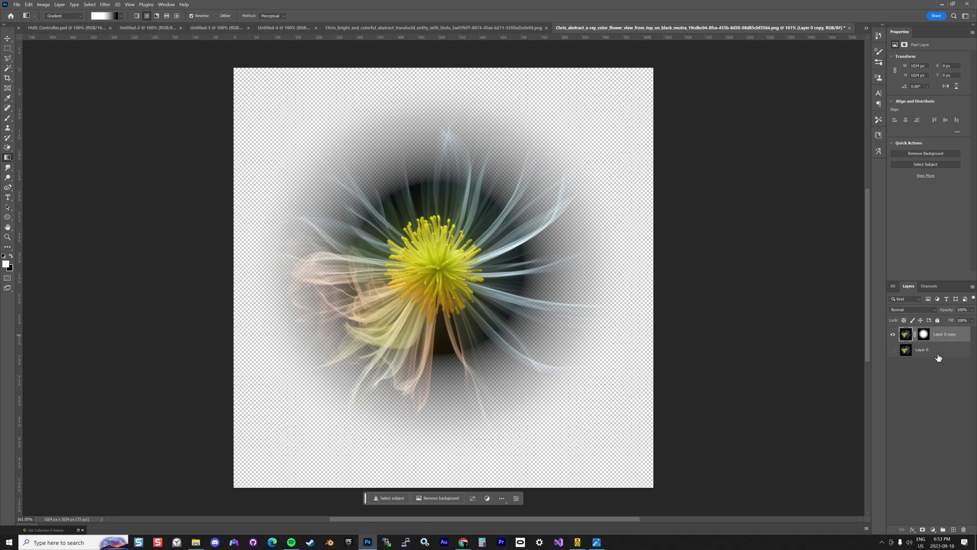
{"action": "left_click_drag", "start_coordinate": [938, 356], "coordinate": [952, 529]}
{"action": "left_click", "coordinate": [893, 351]}
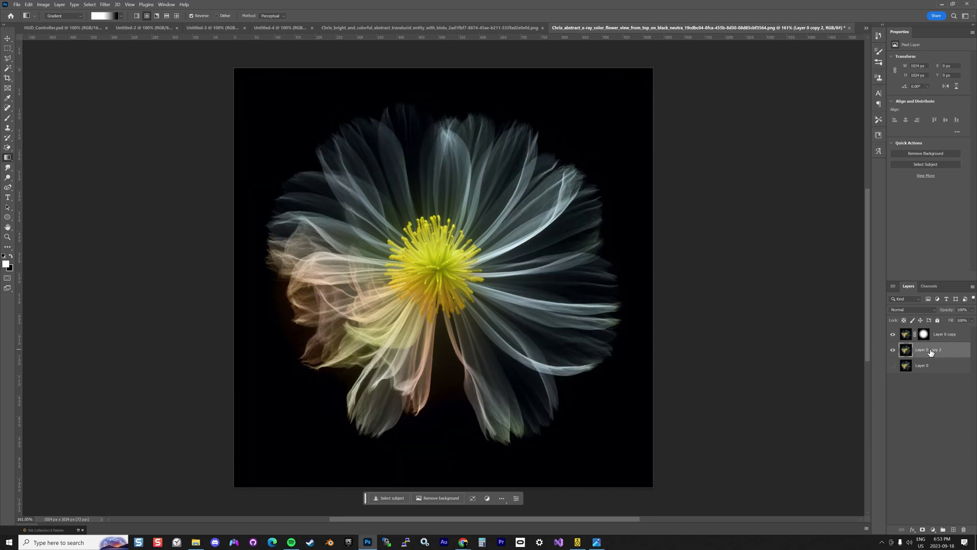
Step: Try a Blend If knockout of the black in Blending Options, then cancel it
{"action": "left_click", "coordinate": [105, 5]}
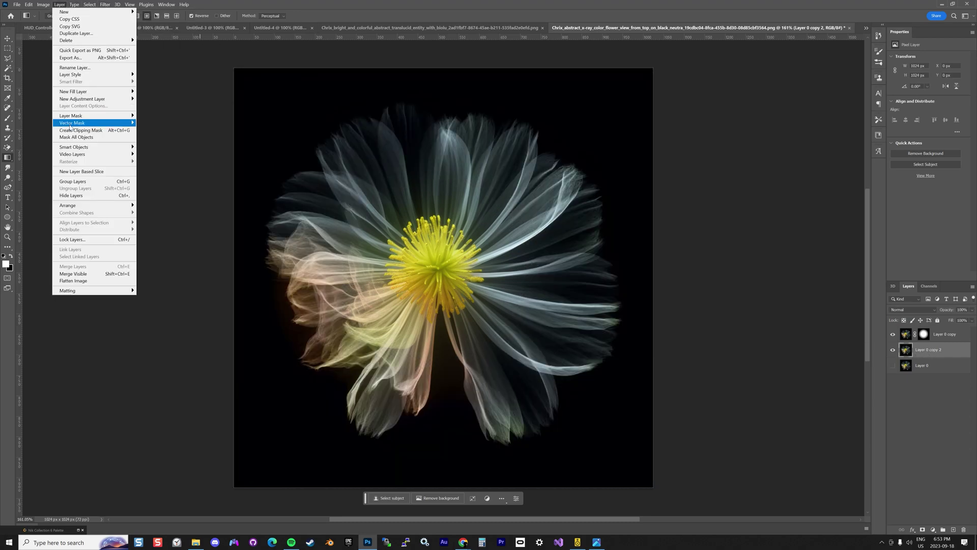
{"action": "mouse_move", "coordinate": [122, 75]}
{"action": "left_click", "coordinate": [154, 75]}
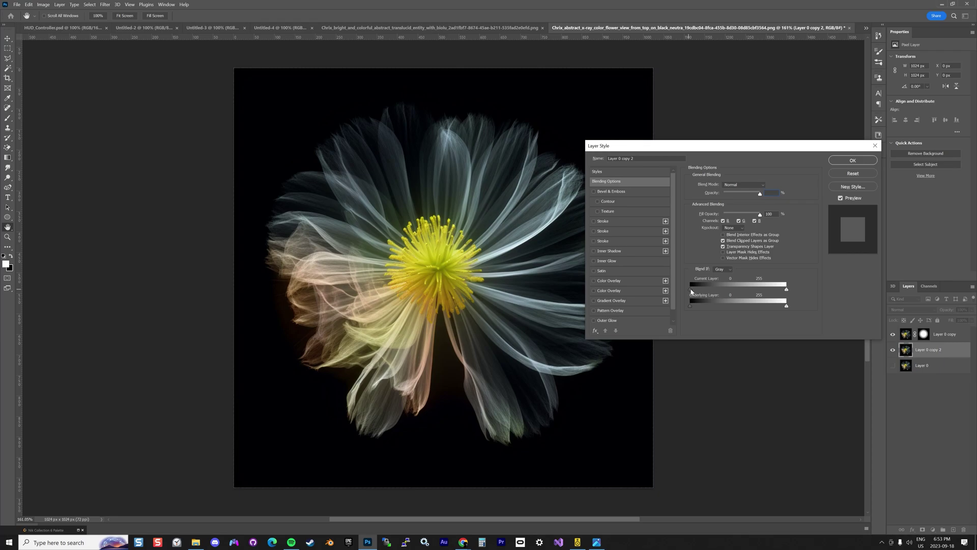
{"action": "left_click", "coordinate": [691, 290]}
{"action": "left_click", "coordinate": [479, 198]}
{"action": "left_click_drag", "start_coordinate": [690, 288], "coordinate": [695, 290]}
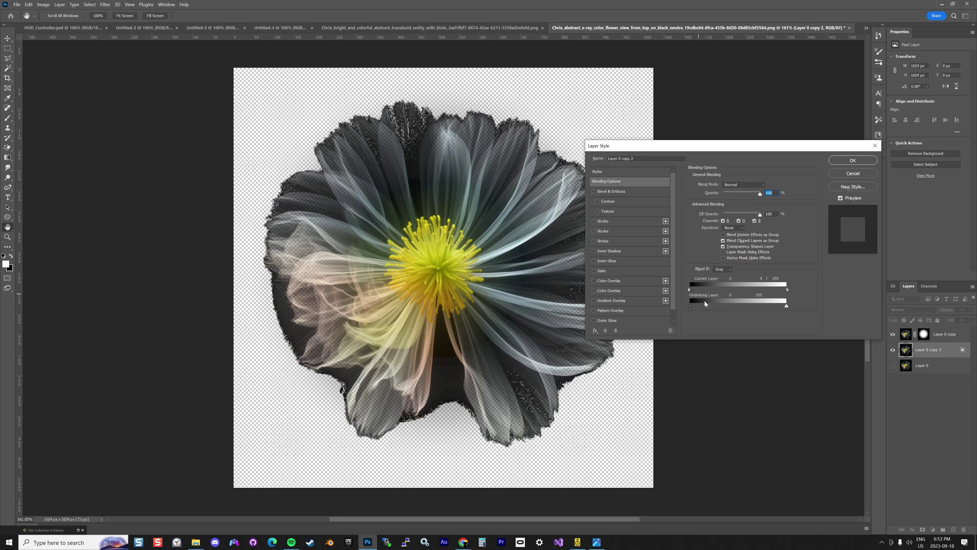
{"action": "left_click", "coordinate": [852, 173]}
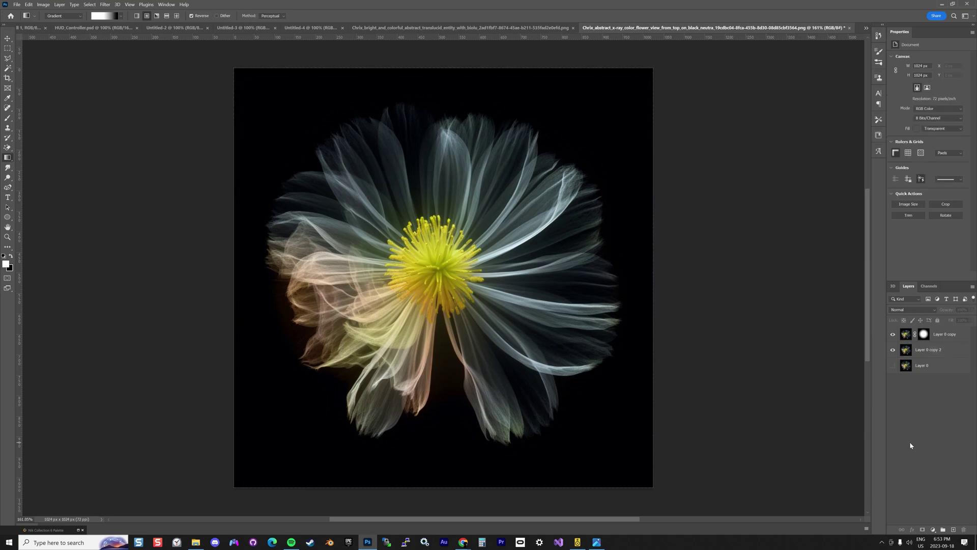
Step: Split the Current Layer black Blend If slider to 0/69 and confirm the knockout
{"action": "left_click", "coordinate": [59, 4]}
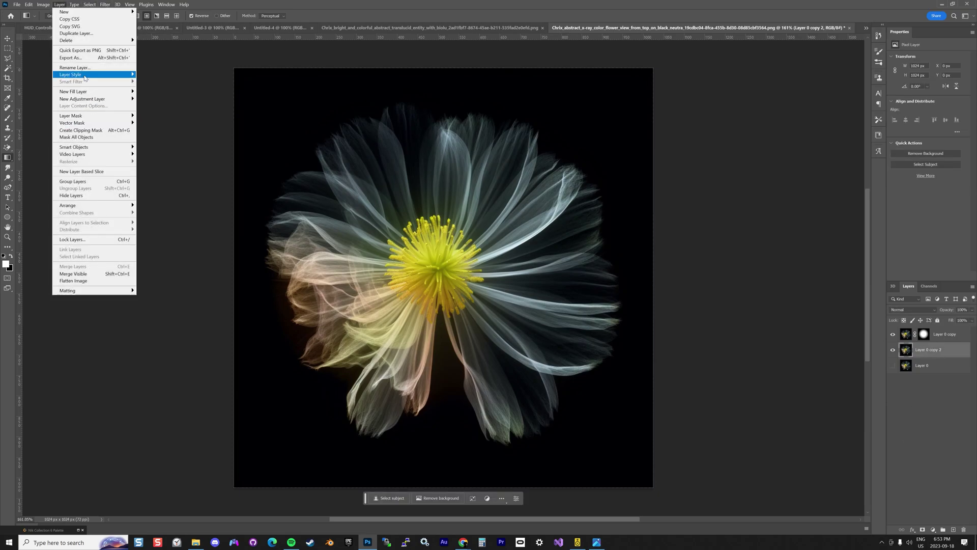
{"action": "mouse_move", "coordinate": [105, 75]}
{"action": "left_click", "coordinate": [174, 75]}
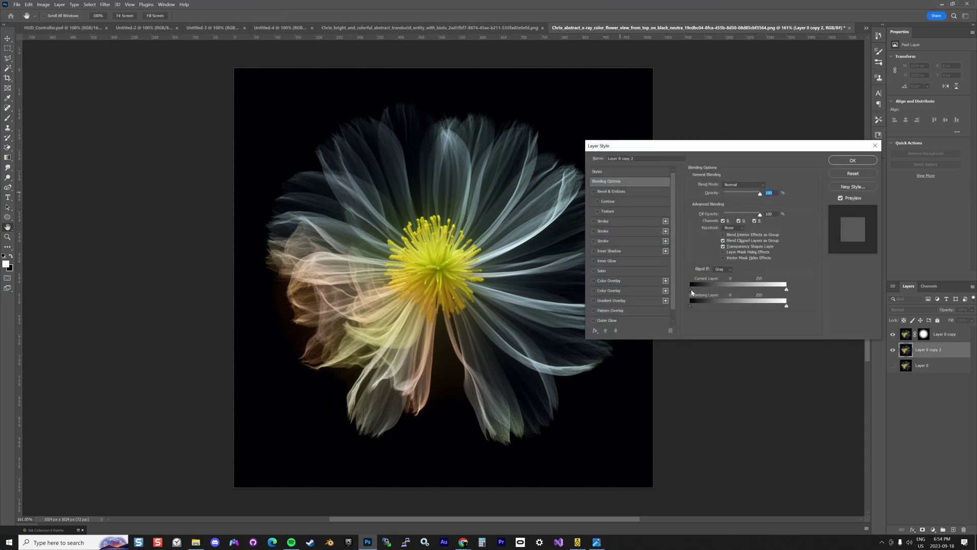
{"action": "mouse_move", "coordinate": [692, 292]}
{"action": "left_mouse_down"}
{"action": "mouse_move", "coordinate": [717, 294]}
{"action": "mouse_move", "coordinate": [705, 294]}
{"action": "left_mouse_up"}
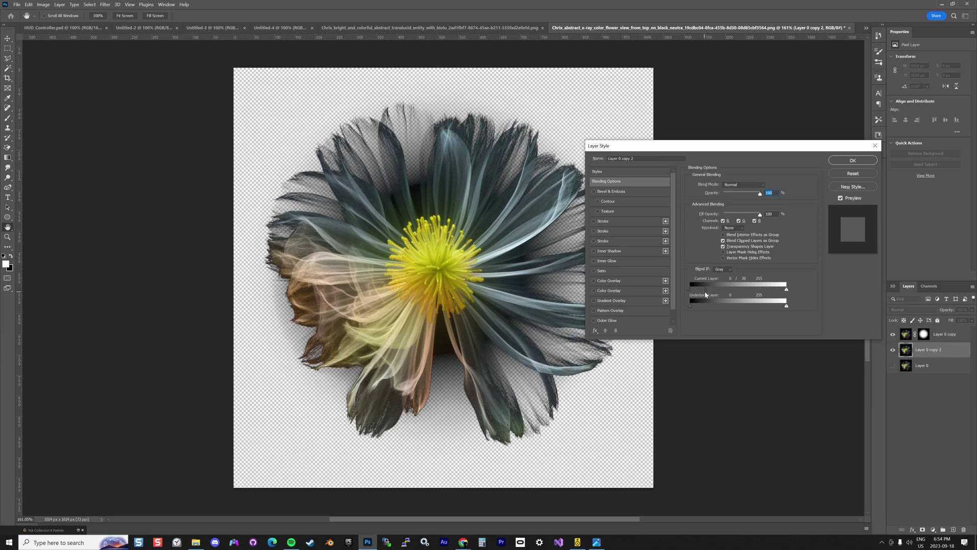
{"action": "left_click", "coordinate": [853, 160]}
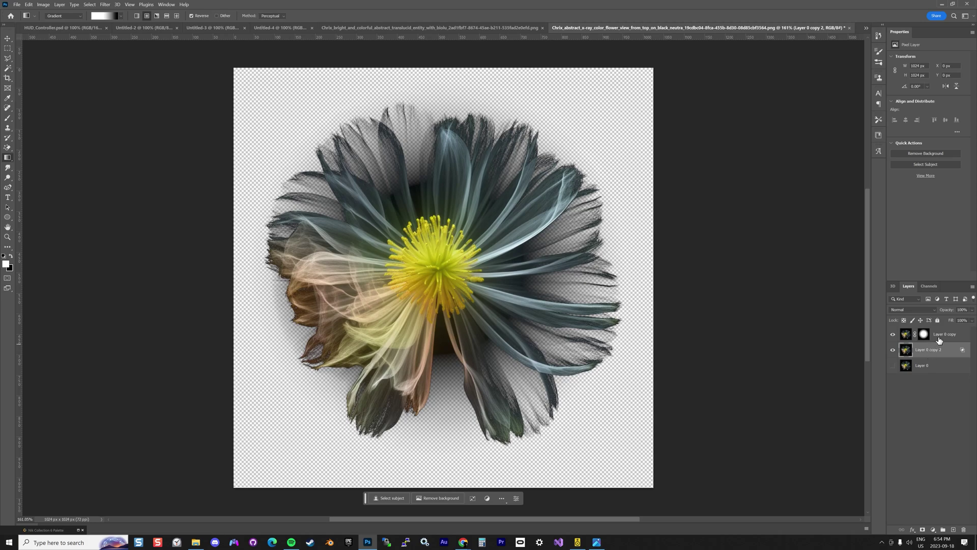
Step: Pull Layer 0 copy's mask gradient midpoint and stop inward for a soft halo, then deselect layers
{"action": "left_click_drag", "start_coordinate": [938, 337], "coordinate": [934, 354]}
{"action": "left_click", "coordinate": [924, 335]}
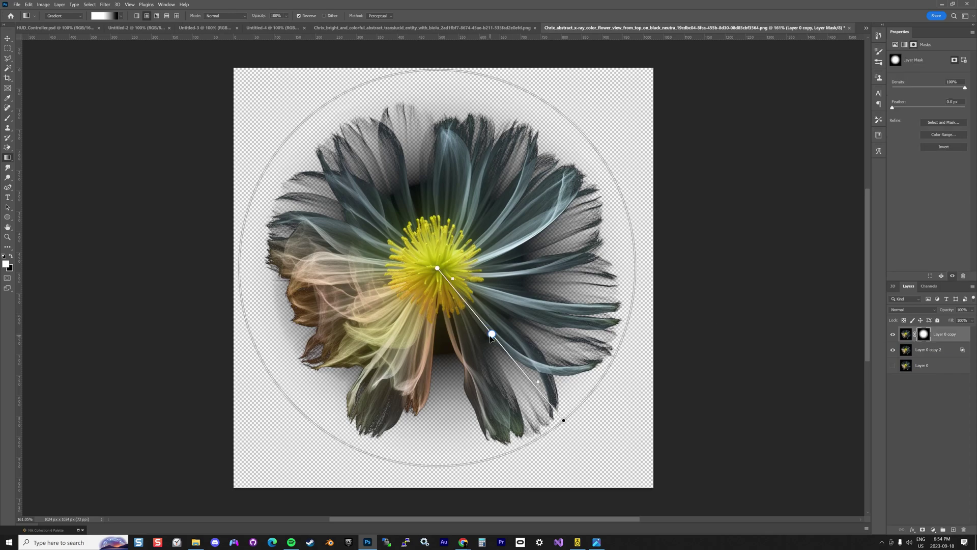
{"action": "mouse_move", "coordinate": [490, 337]}
{"action": "left_mouse_down"}
{"action": "mouse_move", "coordinate": [524, 374]}
{"action": "mouse_move", "coordinate": [480, 321]}
{"action": "left_mouse_up"}
{"action": "left_click_drag", "start_coordinate": [534, 376], "coordinate": [557, 406]}
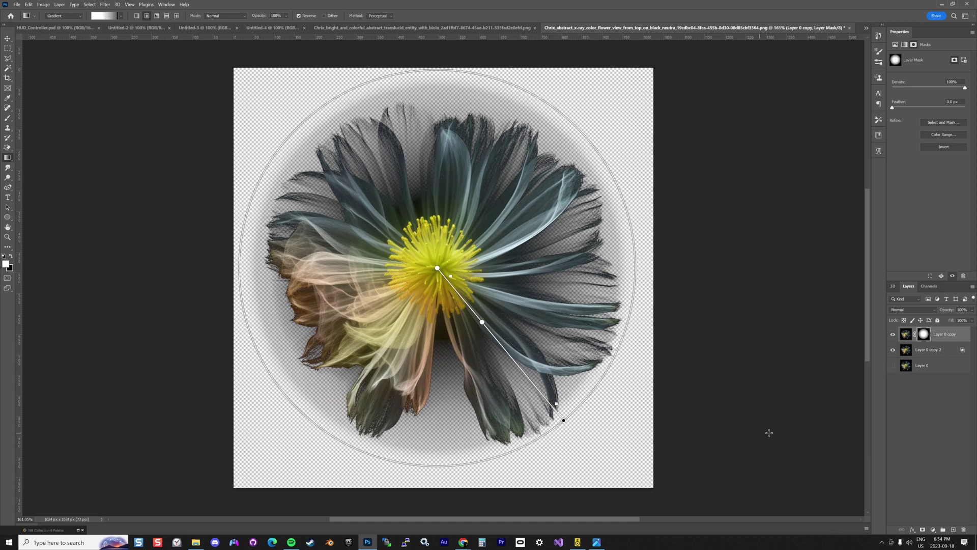
{"action": "left_click", "coordinate": [942, 453]}
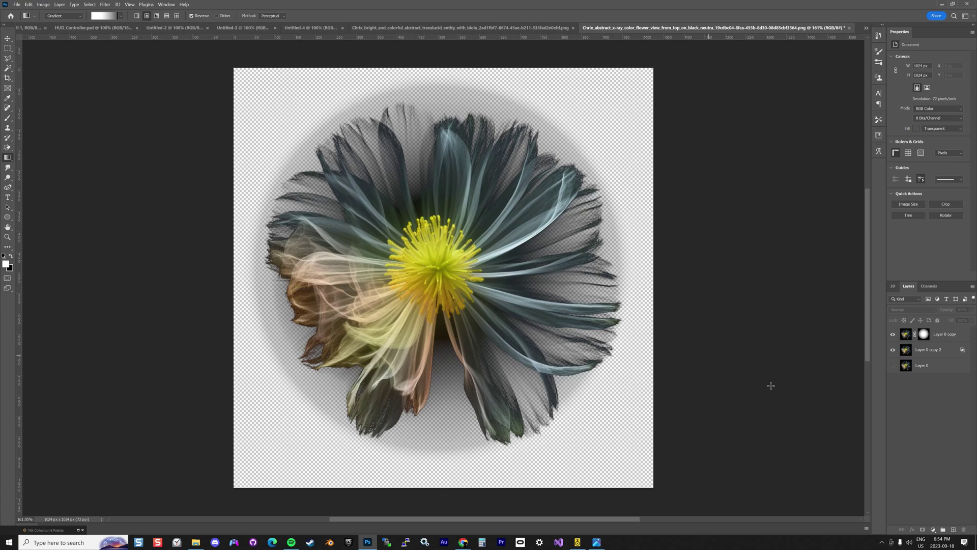
Step: Replace the empty layer with a #8df900 Solid Color fill placed just above Layer 0
{"action": "left_click", "coordinate": [953, 530]}
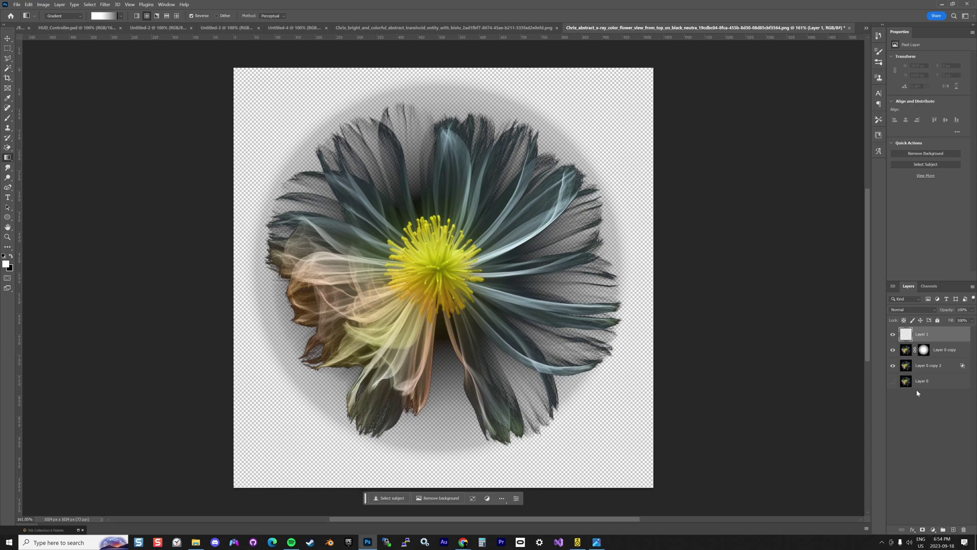
{"action": "key", "text": "Delete"}
{"action": "left_click", "coordinate": [934, 532]}
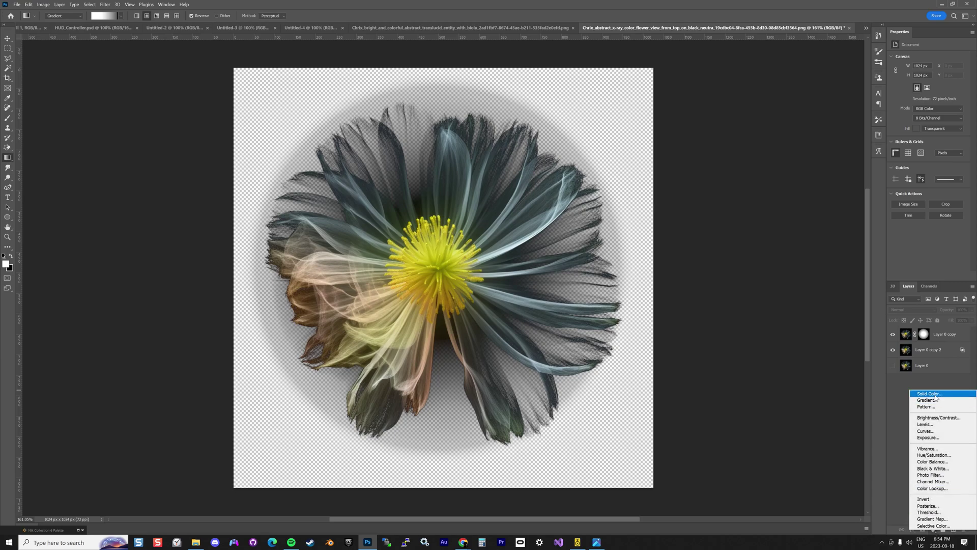
{"action": "left_click", "coordinate": [926, 395]}
{"action": "type", "text": "ff4b6f"}
{"action": "key", "text": "BackSpace"}
{"action": "key", "text": "BackSpace"}
{"action": "key", "text": "BackSpace"}
{"action": "key", "text": "BackSpace"}
{"action": "key", "text": "BackSpace"}
{"action": "key", "text": "BackSpace"}
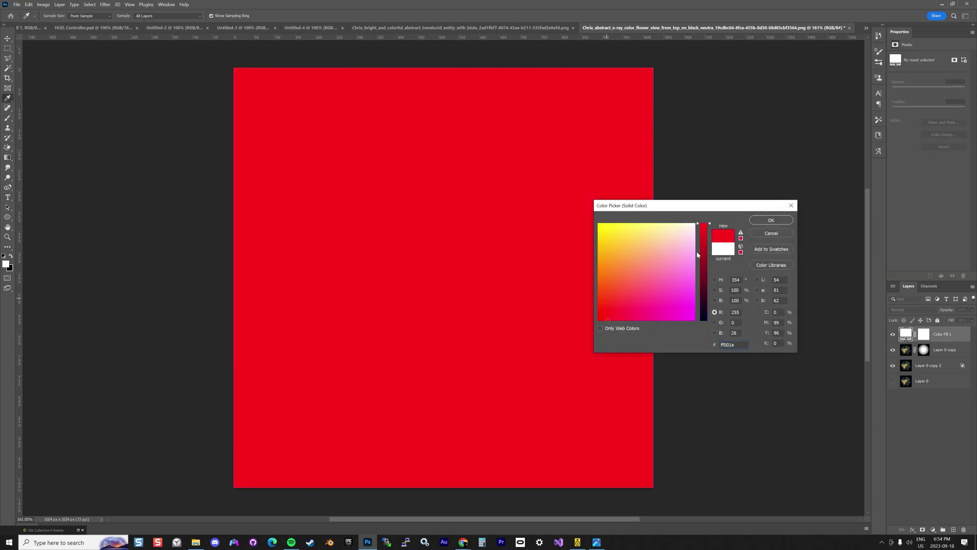
{"action": "type", "text": "8da8cf"}
{"action": "key", "text": "ctrl+v"}
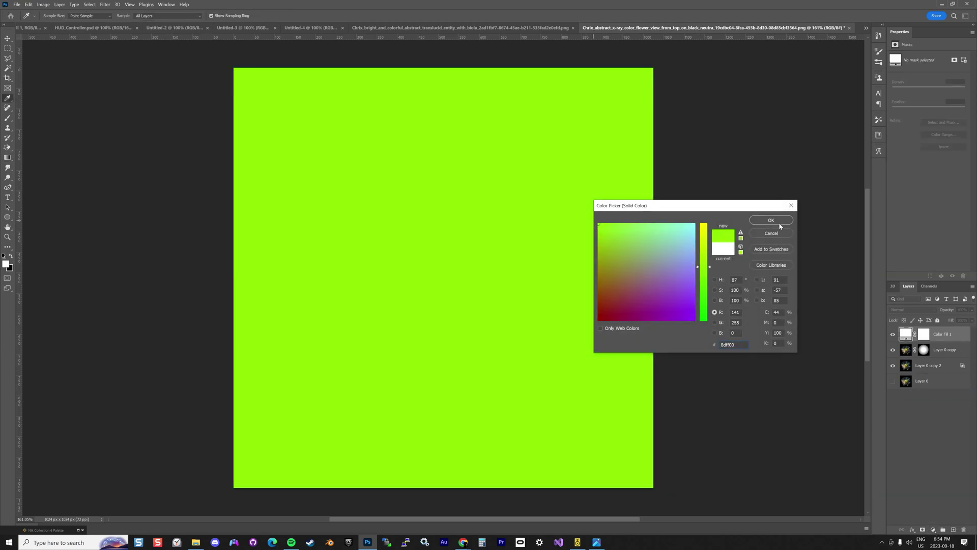
{"action": "left_click", "coordinate": [771, 220]}
{"action": "left_click_drag", "start_coordinate": [951, 336], "coordinate": [933, 381]}
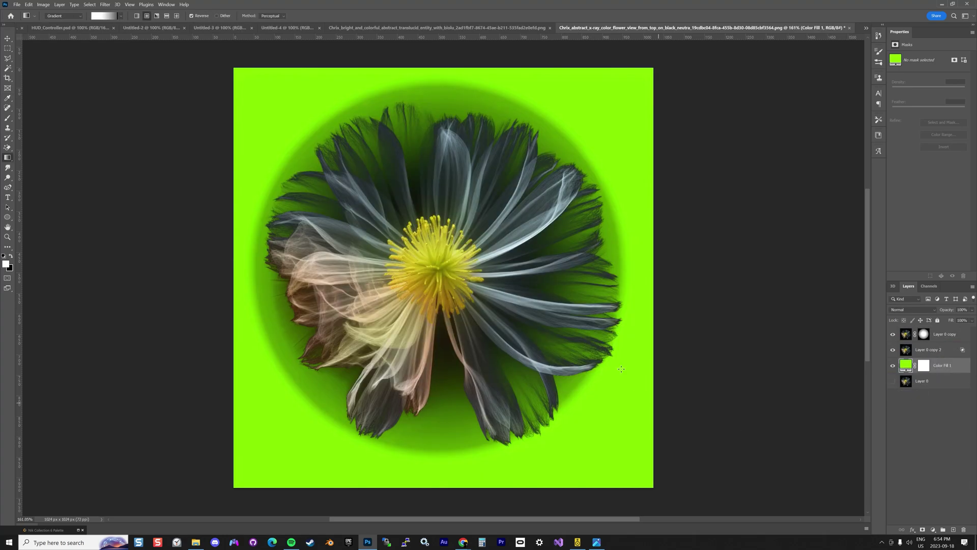